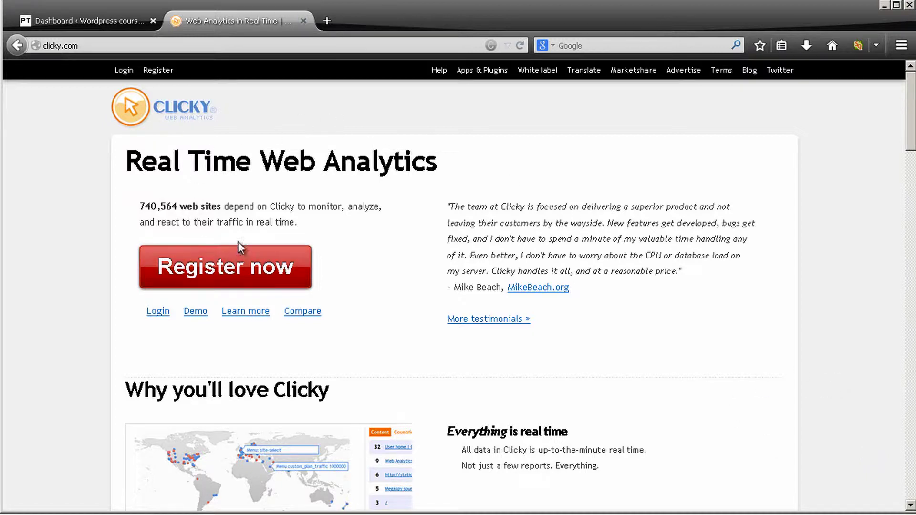
Start a Clicky registration and fill the email address and real name from autocomplete suggestions
click(208, 270)
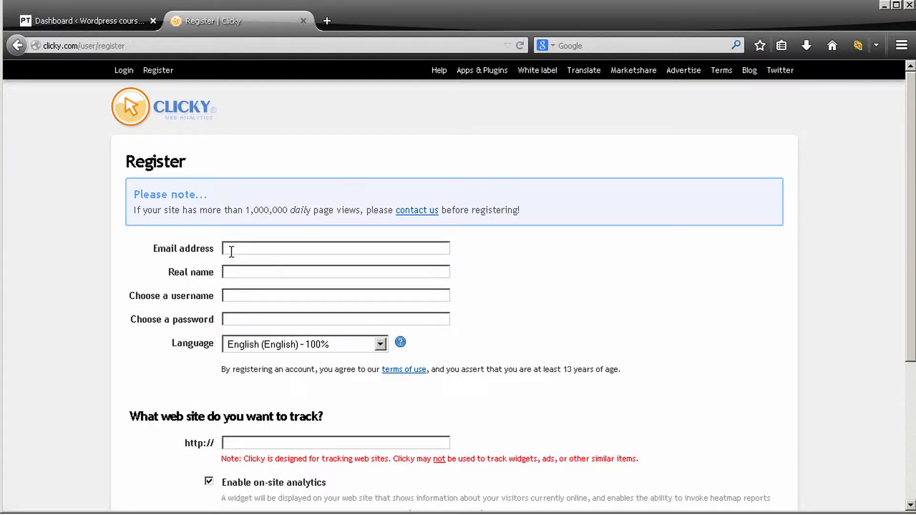
text(jordan)
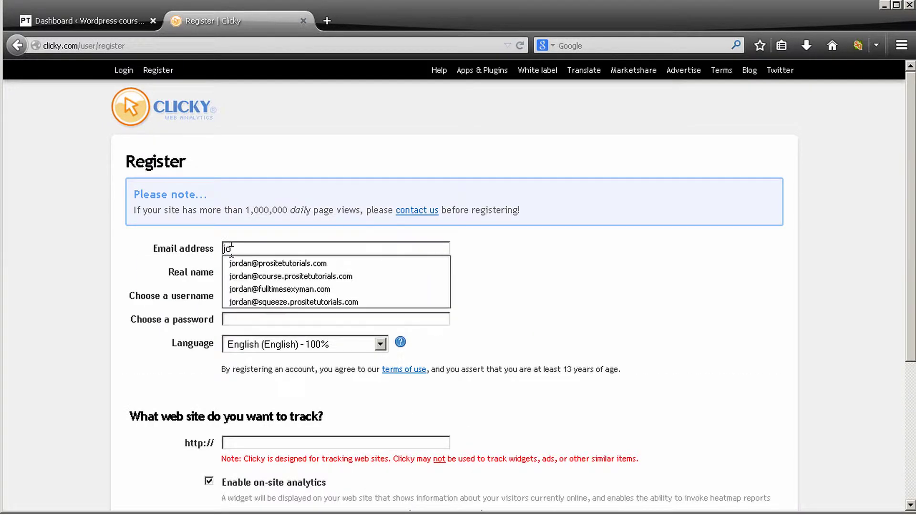
click(302, 274)
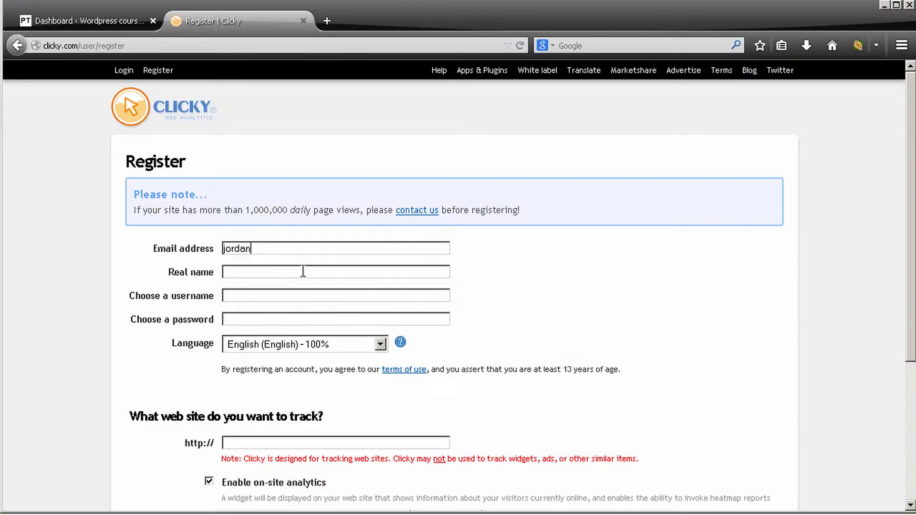
click(245, 272)
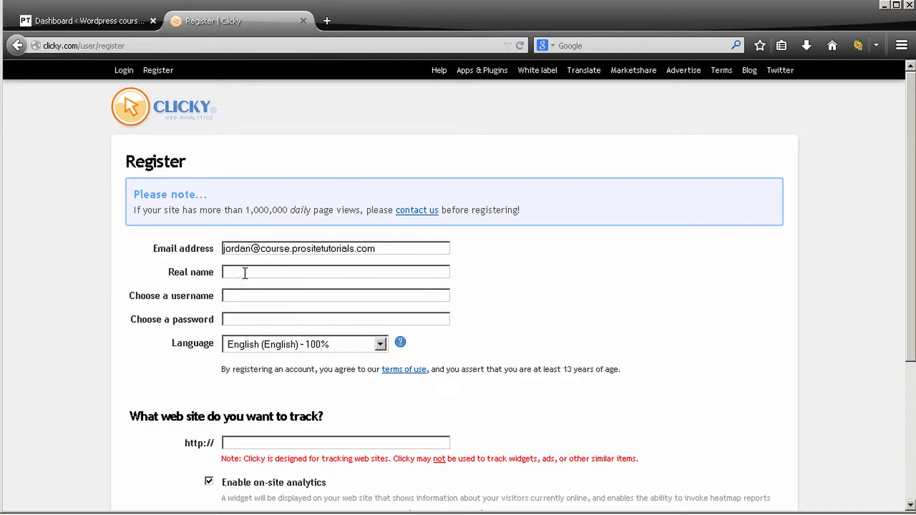
text(J)
click(251, 285)
Pick the saved username and enter the account password on the sign-up form
click(249, 297)
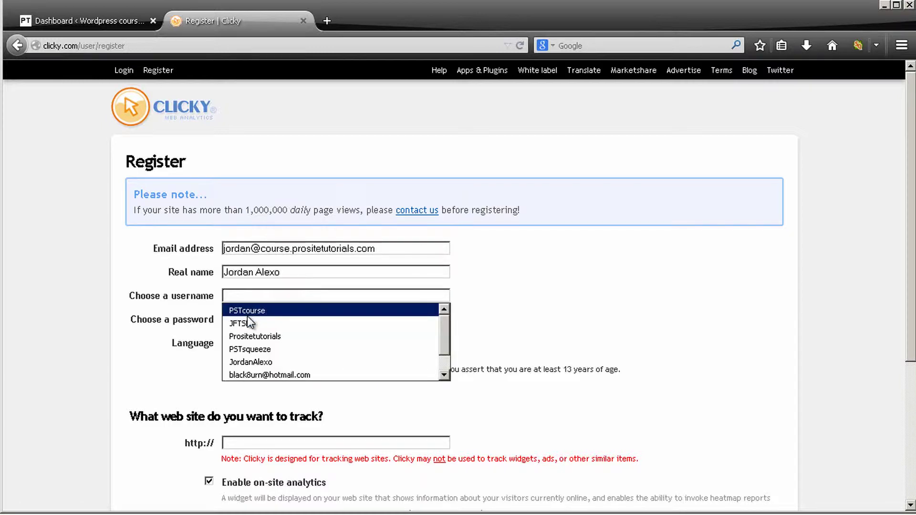
click(251, 313)
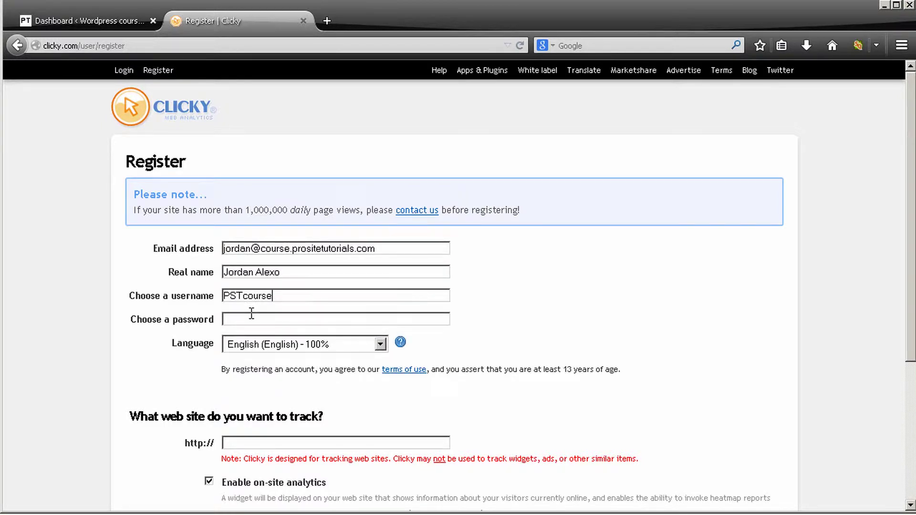
click(254, 320)
text(•••••••••)
scroll(343, 320, down, 2)
scroll(344, 320, down, 1)
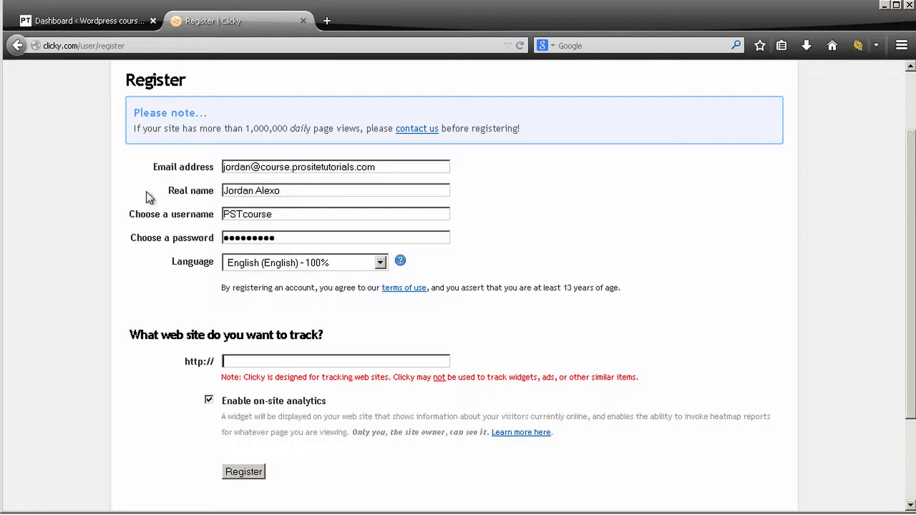
click(84, 20)
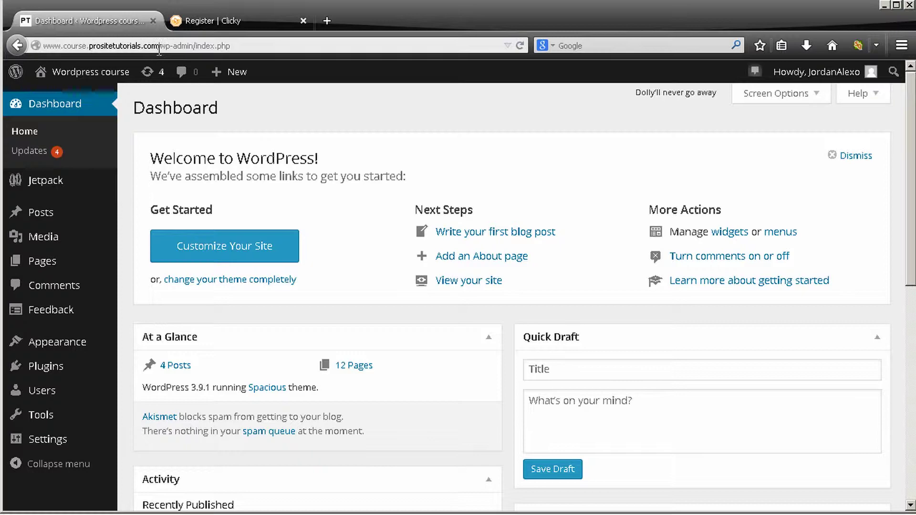
double_click(141, 46)
key(ctrl+c)
click(202, 22)
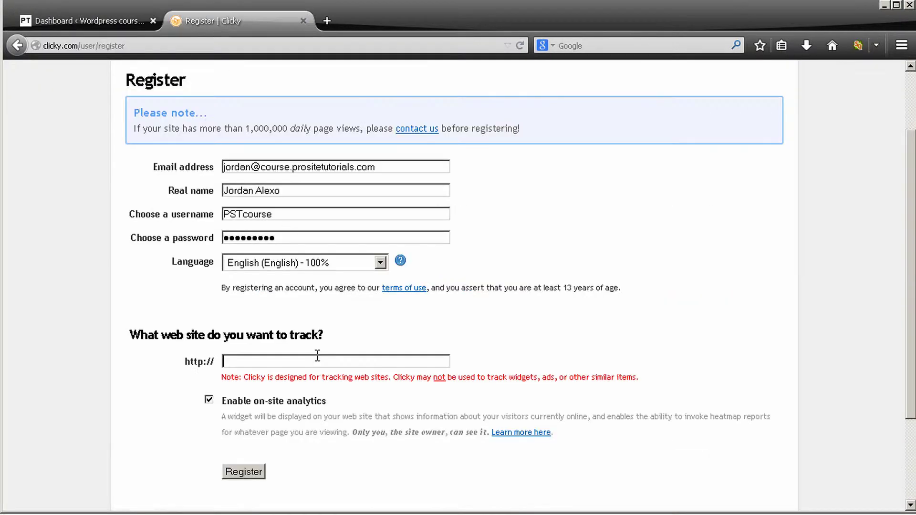
click(317, 361)
key(ctrl+v)
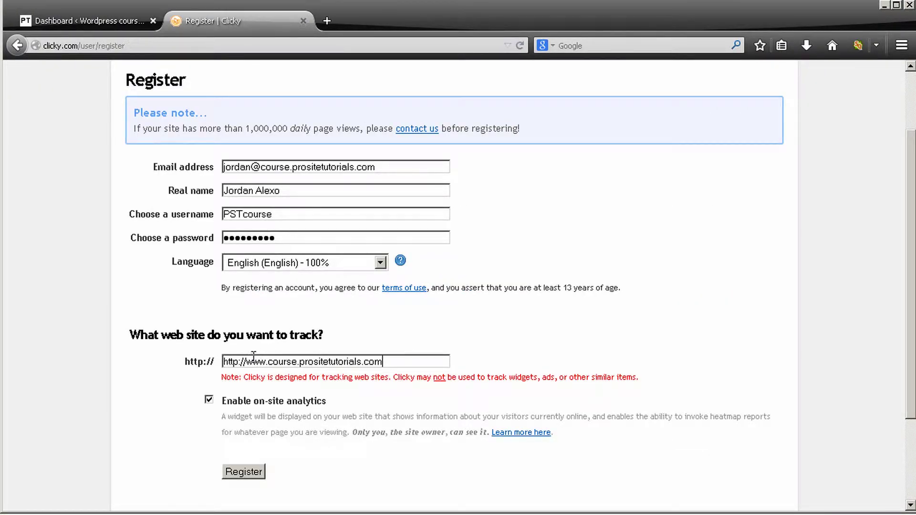
drag(246, 361, 199, 357)
key(BackSpace)
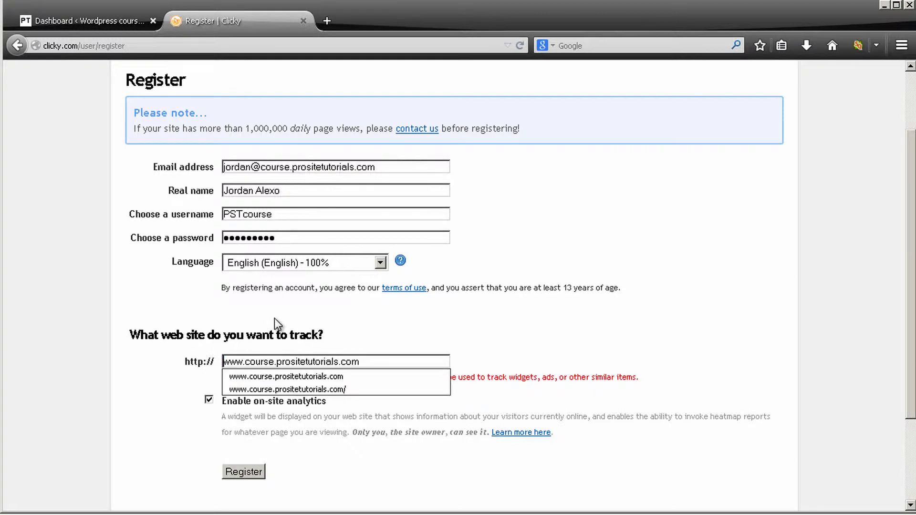
click(253, 469)
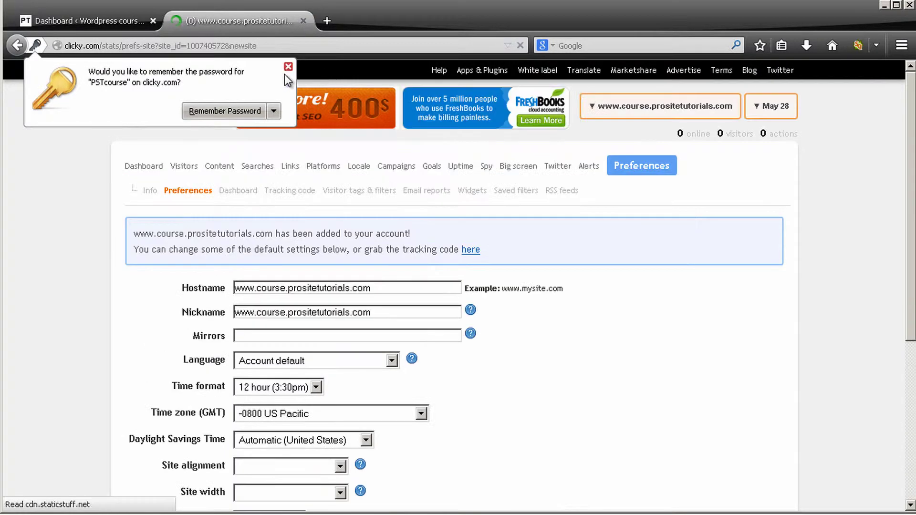
Decline saving the password, then set 24-hour time and the +0000 London / Dublin time zone
click(287, 68)
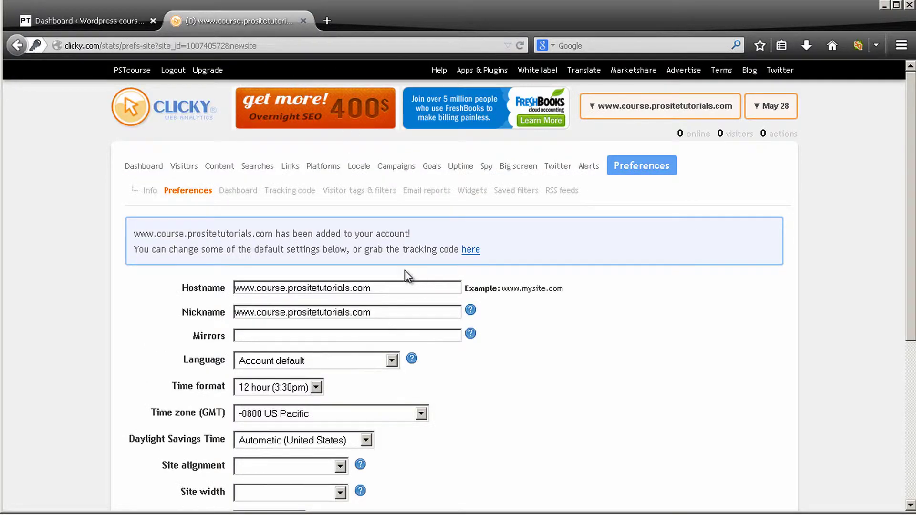
scroll(403, 271, down, 5)
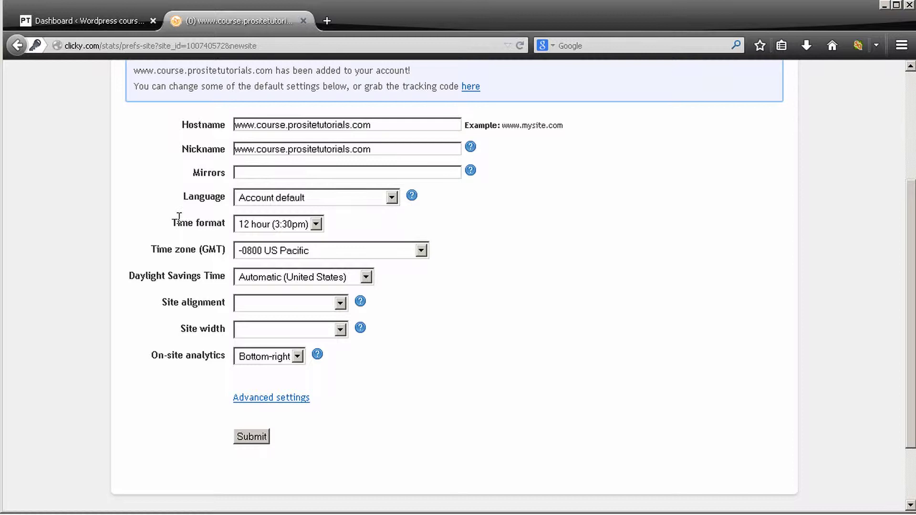
click(267, 228)
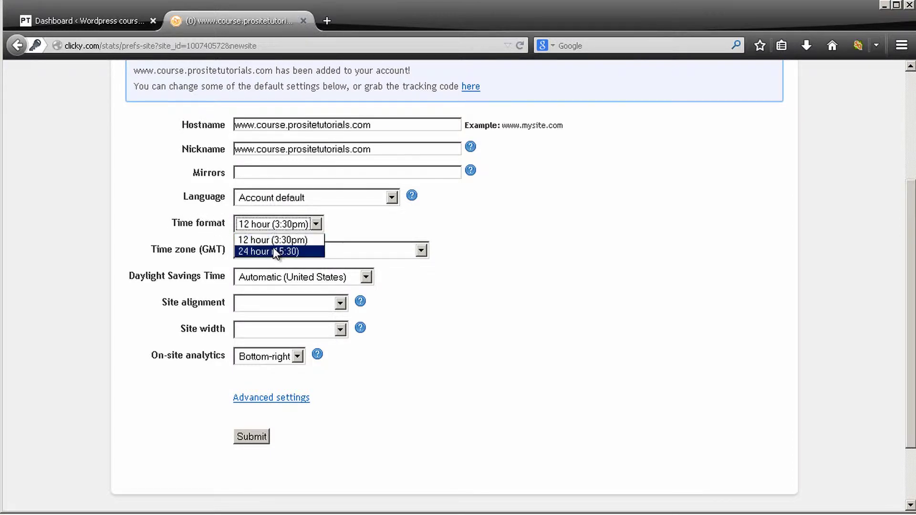
click(272, 247)
click(268, 254)
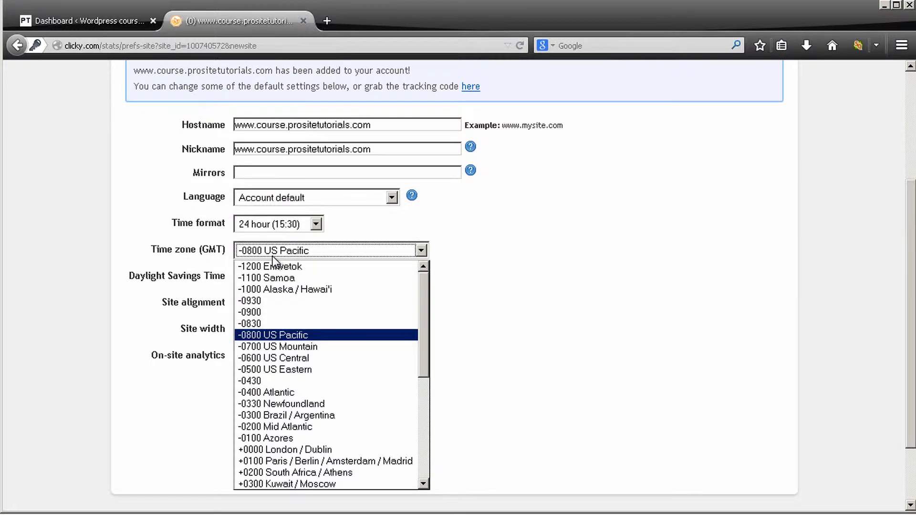
scroll(286, 317, down, 1)
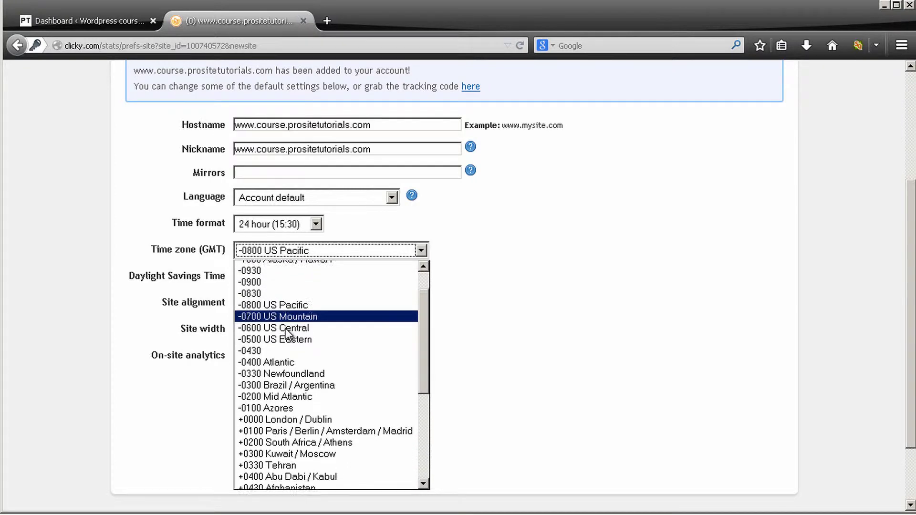
click(284, 420)
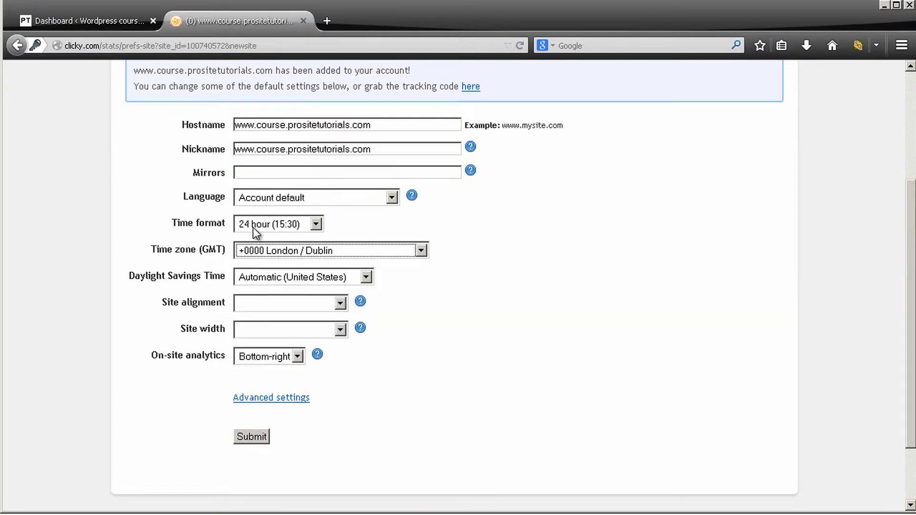
Set site alignment to Centered and width to 1024, then submit the preferences
click(262, 303)
click(272, 326)
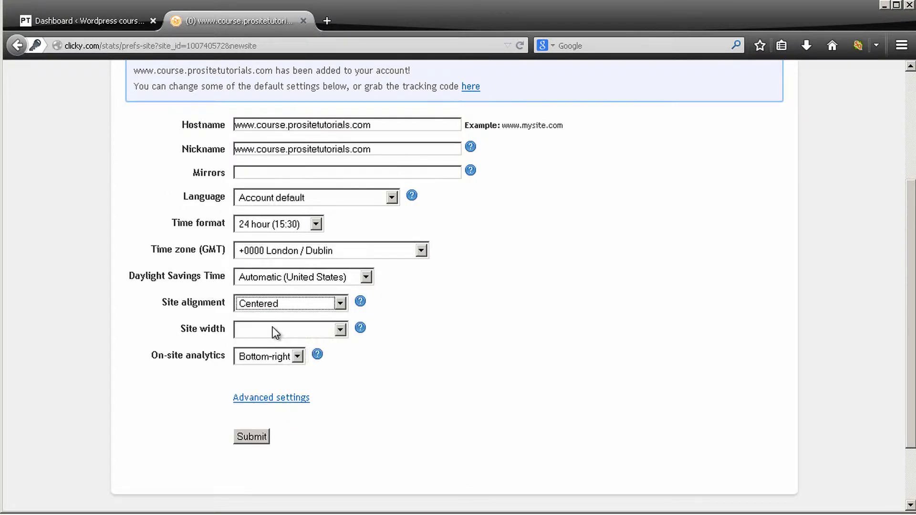
click(273, 330)
click(255, 365)
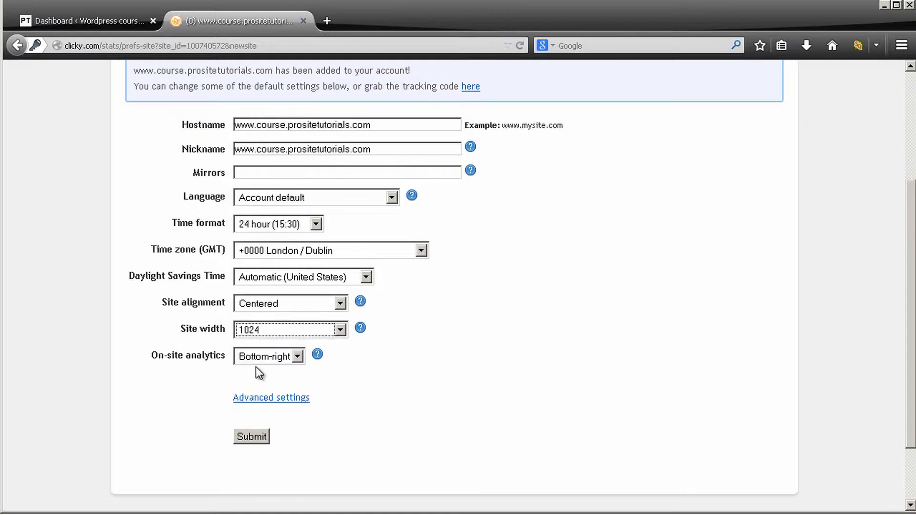
scroll(333, 250, down, 2)
scroll(330, 221, up, 2)
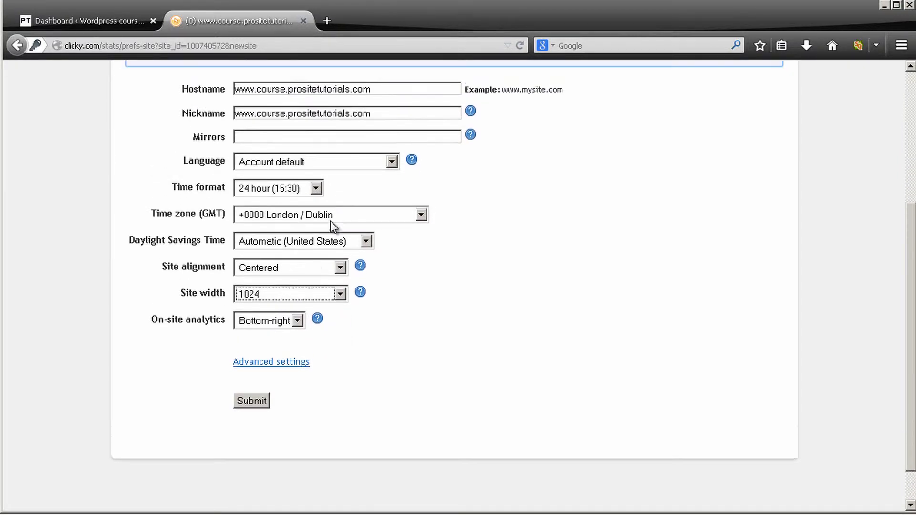
click(251, 439)
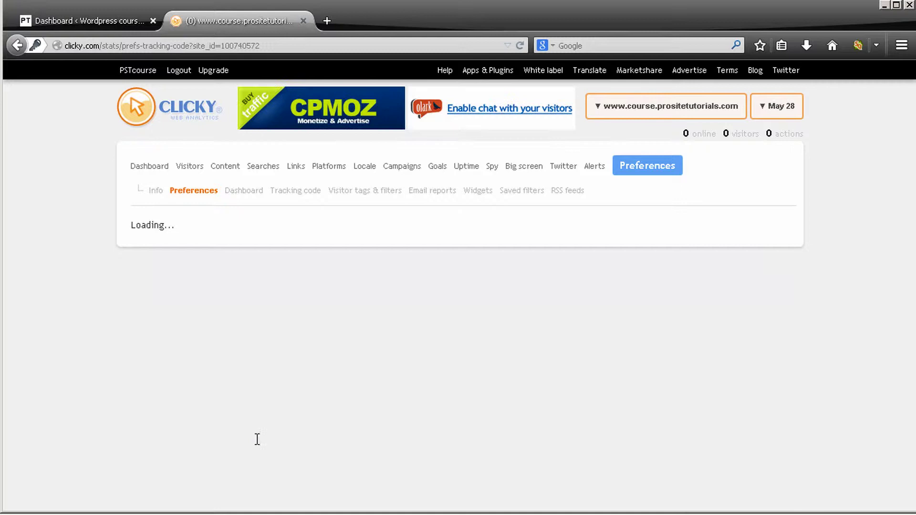
Scroll through the generated JavaScript tracking snippet, then return to the WordPress dashboard tab
scroll(257, 439, down, 3)
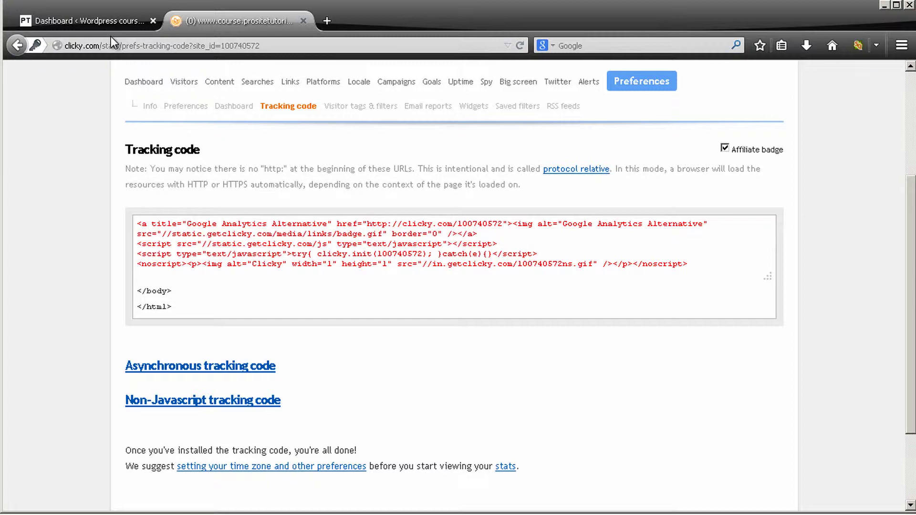
click(120, 22)
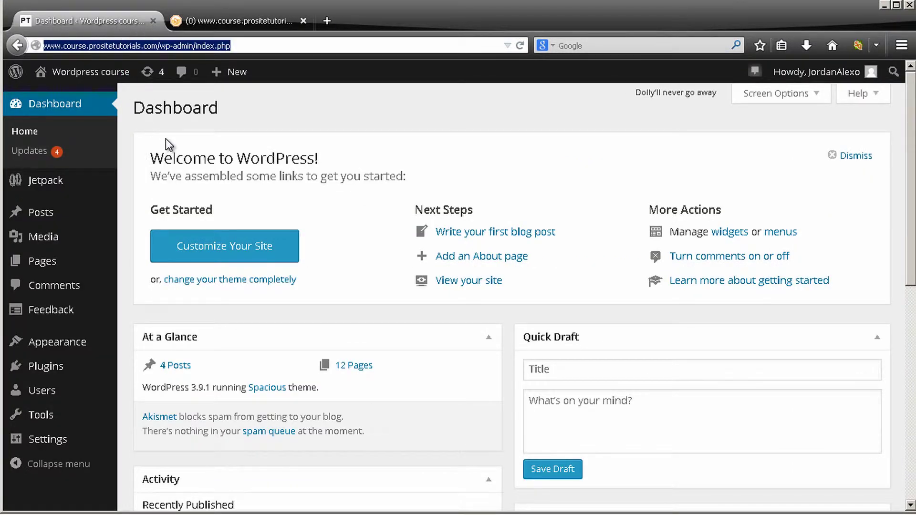
Go to Plugins > Add New from the WordPress admin sidebar
mouse_move(61, 173)
mouse_move(86, 368)
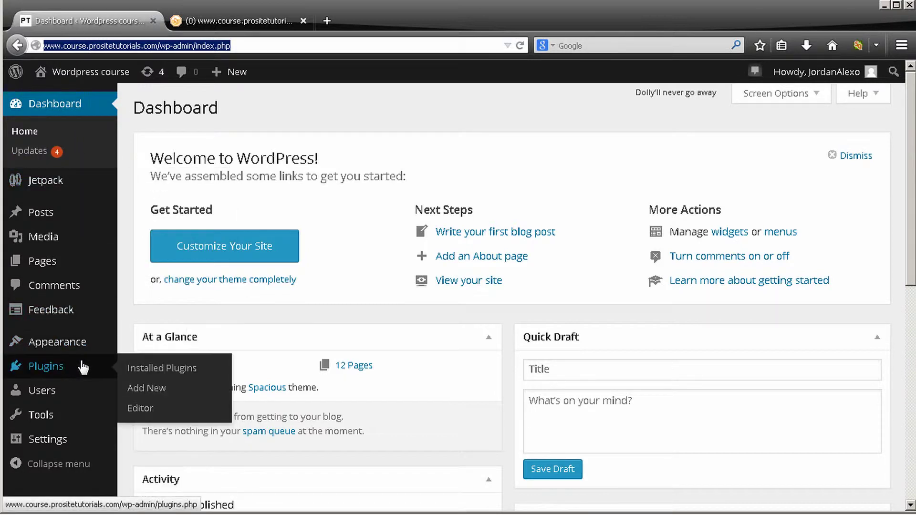
click(161, 388)
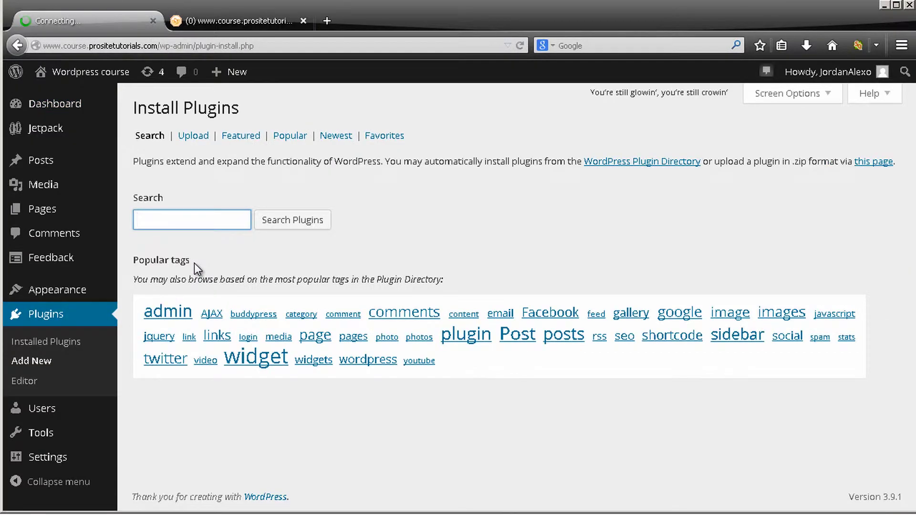
Search the plugin directory for 'clicky', install Clicky by Yoast, confirm, and activate it
text(clicky)
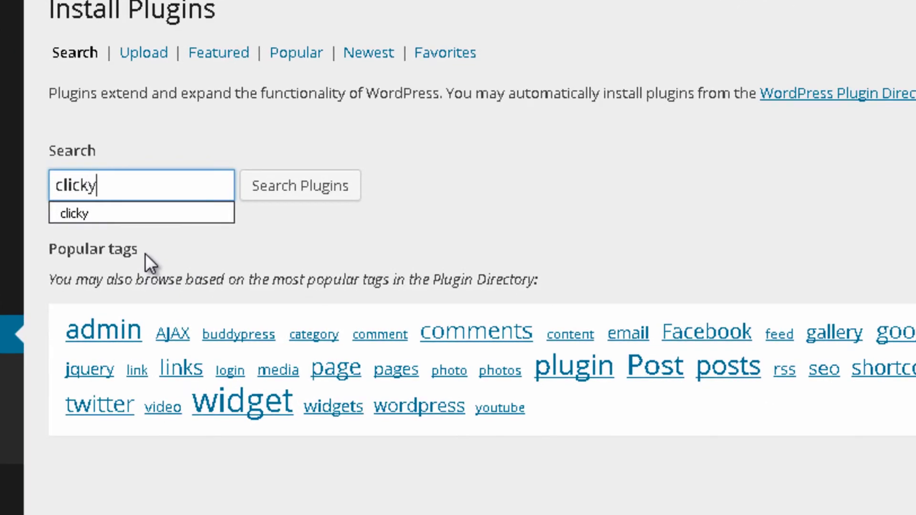
click(302, 193)
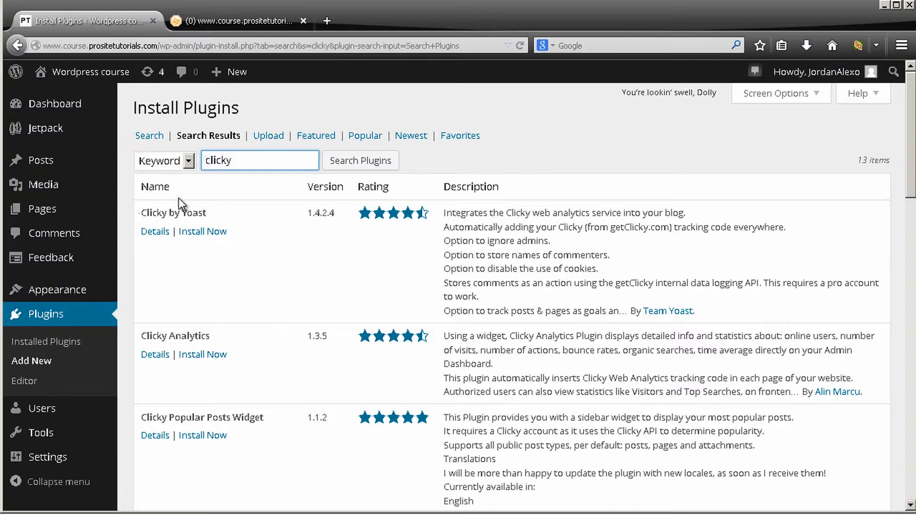
click(207, 232)
click(452, 255)
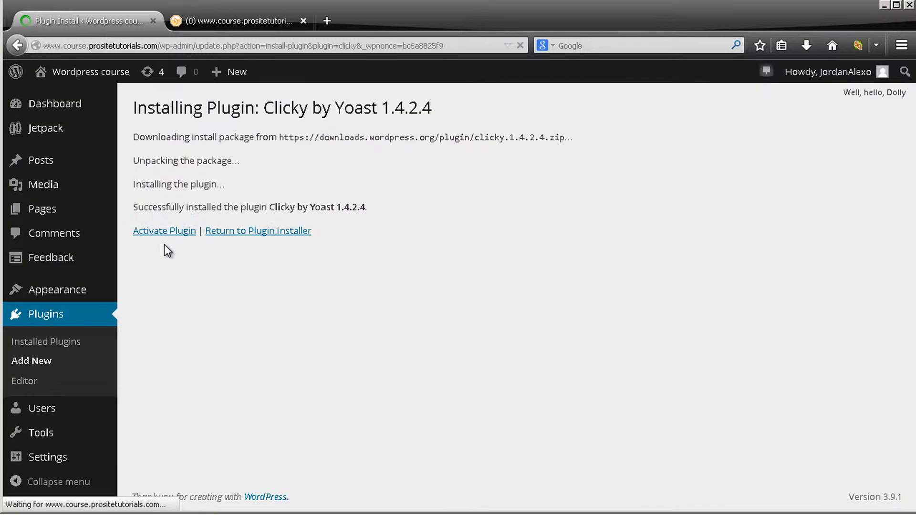
click(165, 233)
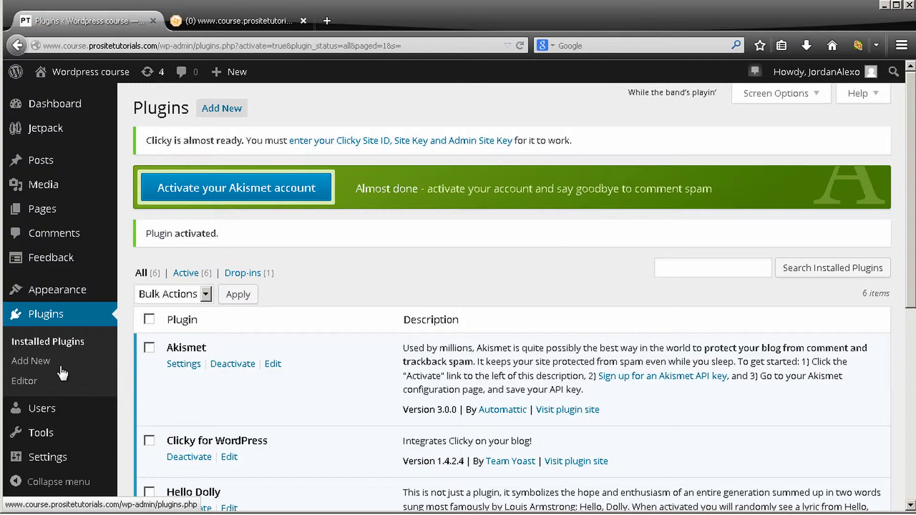
Open Settings > Clicky to reach the Clicky Configuration page
mouse_move(38, 457)
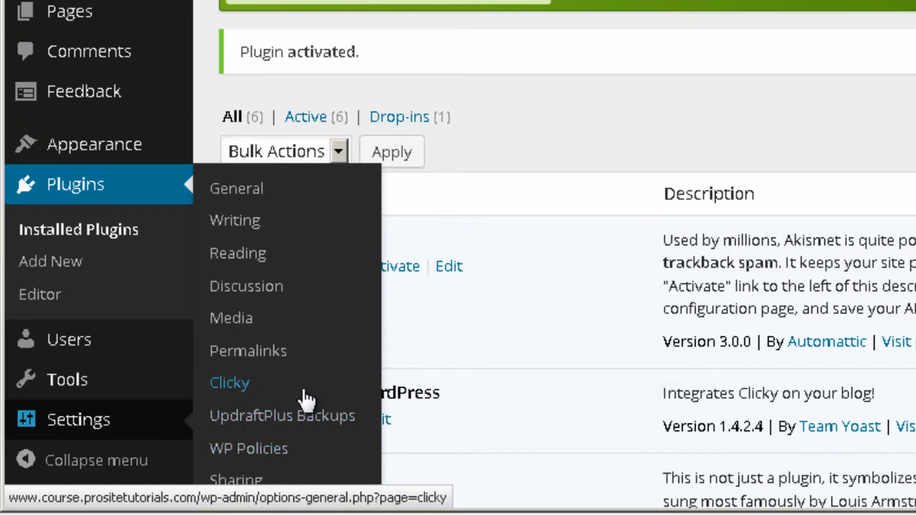
click(270, 391)
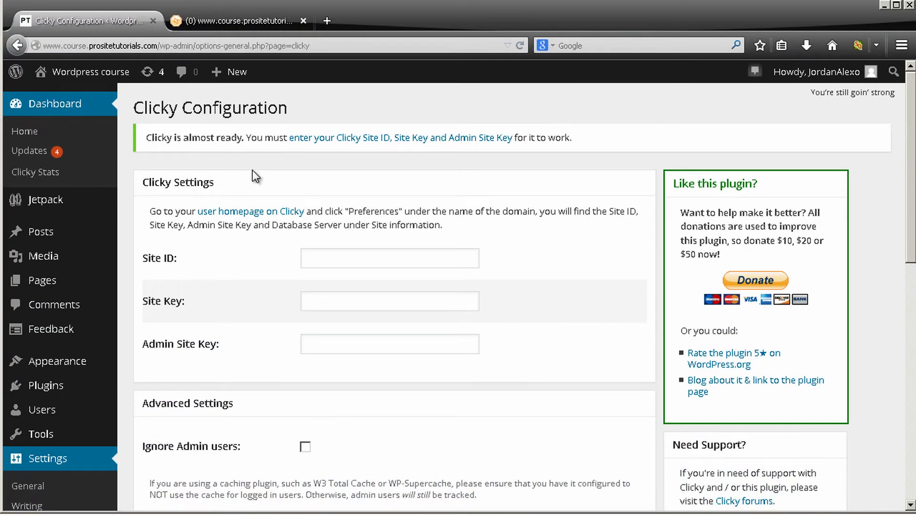
scroll(252, 171, down, 3)
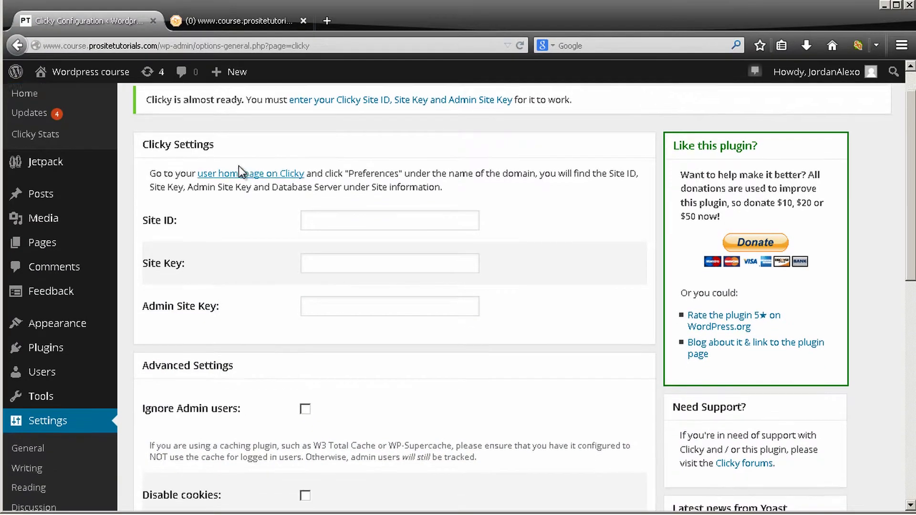
scroll(184, 231, up, 3)
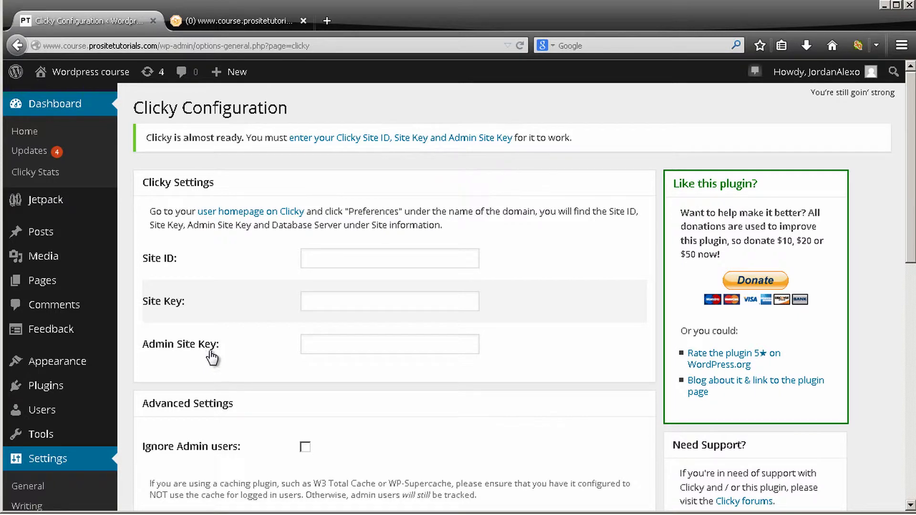
In the Clicky tab, open Preferences > Info and select the Site ID value
click(238, 26)
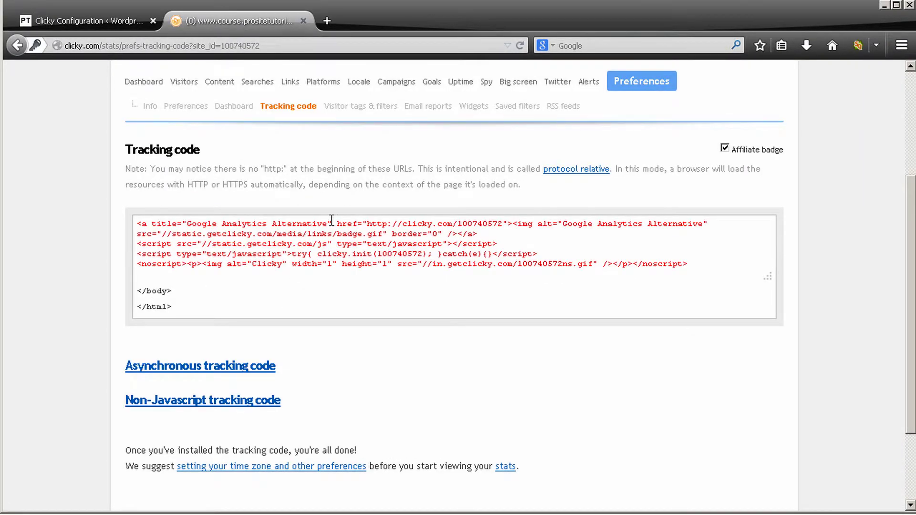
scroll(286, 191, up, 3)
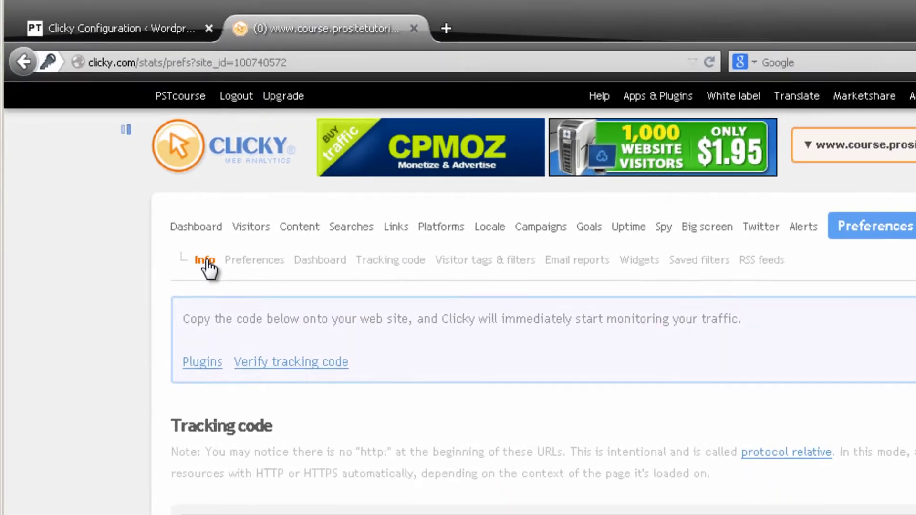
click(252, 321)
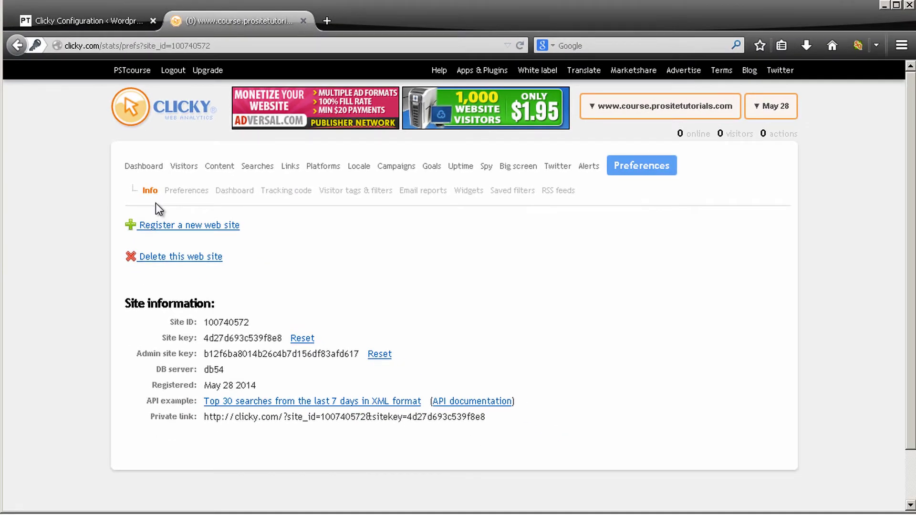
scroll(156, 210, down, 1)
scroll(155, 216, down, 1)
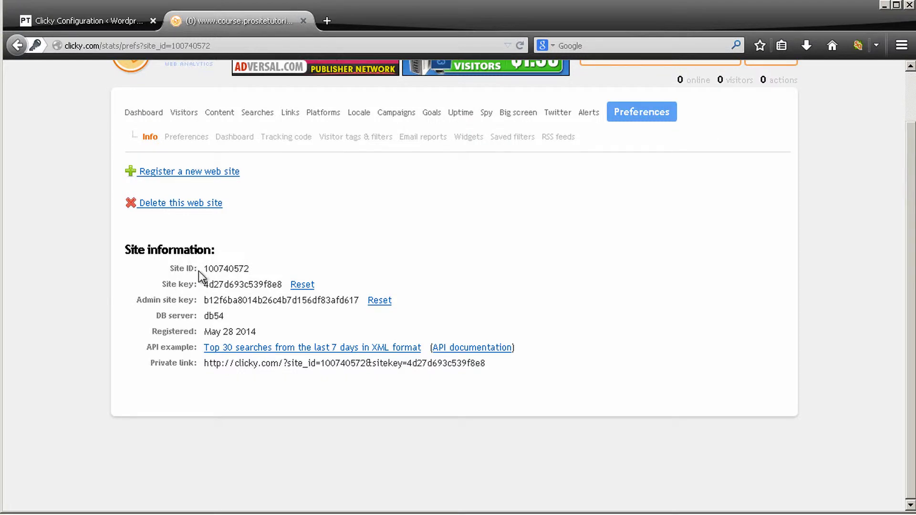
double_click(224, 268)
key(ctrl+c)
Paste the Site ID into the plugin's Site ID field, trimming the leading space
click(90, 21)
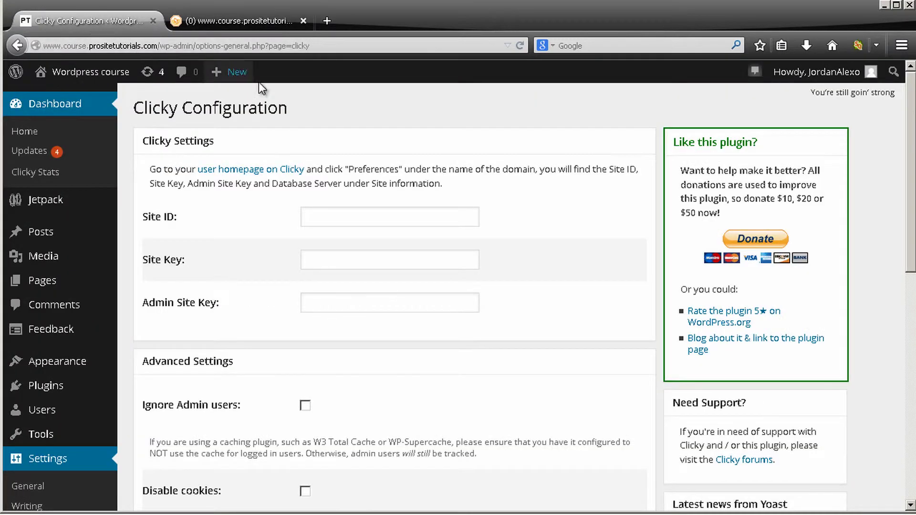
click(312, 218)
key(ctrl+v)
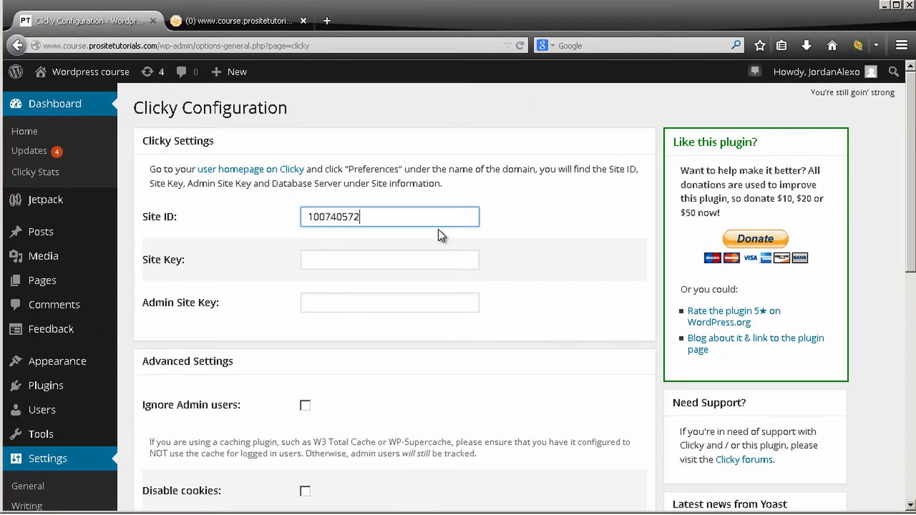
click(308, 218)
key(BackSpace)
click(410, 218)
Copy the Site Key from Clicky's Info page into the Site Key field, removing the leading space
click(253, 24)
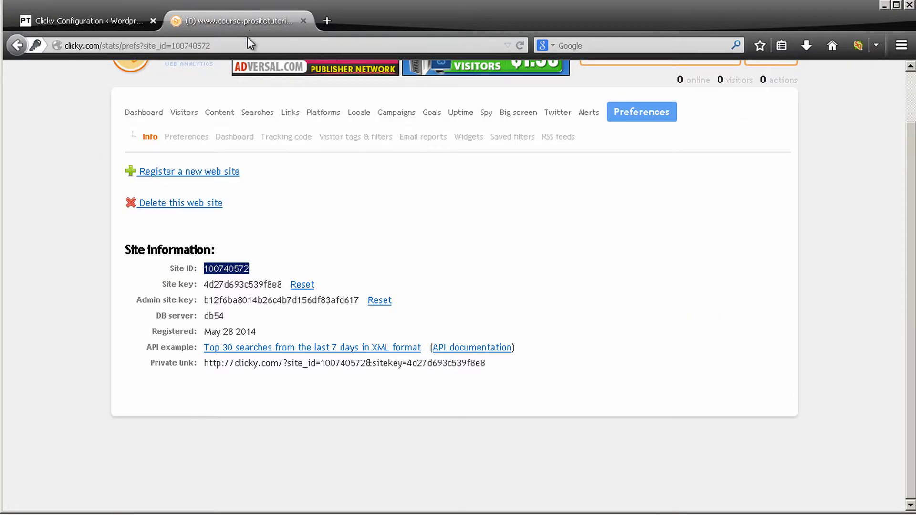
double_click(253, 285)
key(ctrl+c)
click(86, 20)
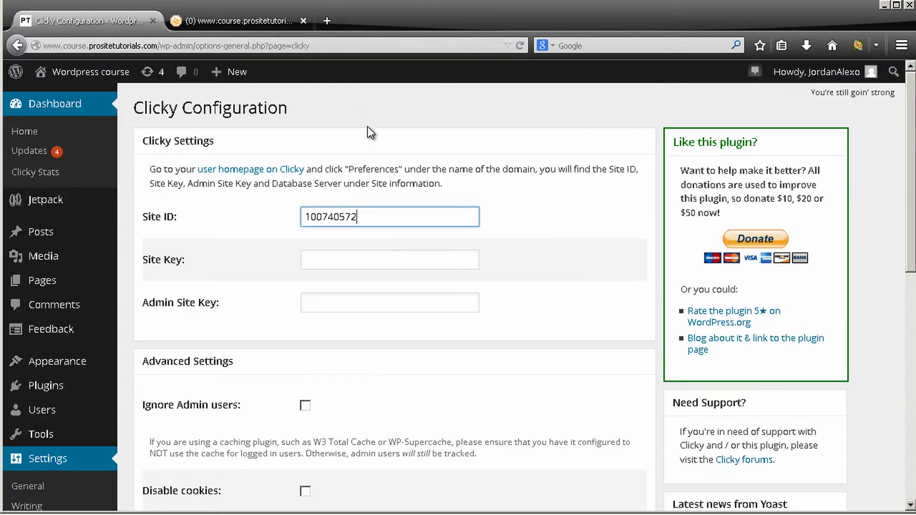
click(380, 258)
key(ctrl+v)
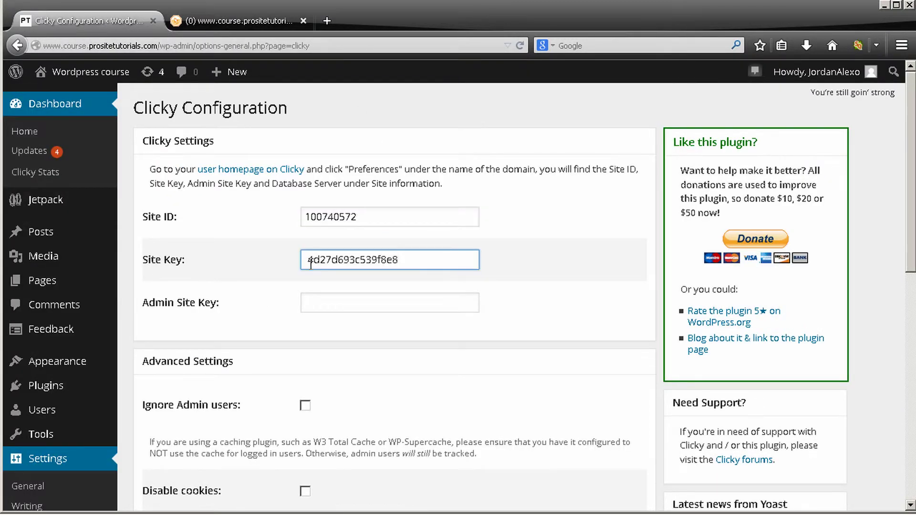
key(Home)
key(Delete)
key(End)
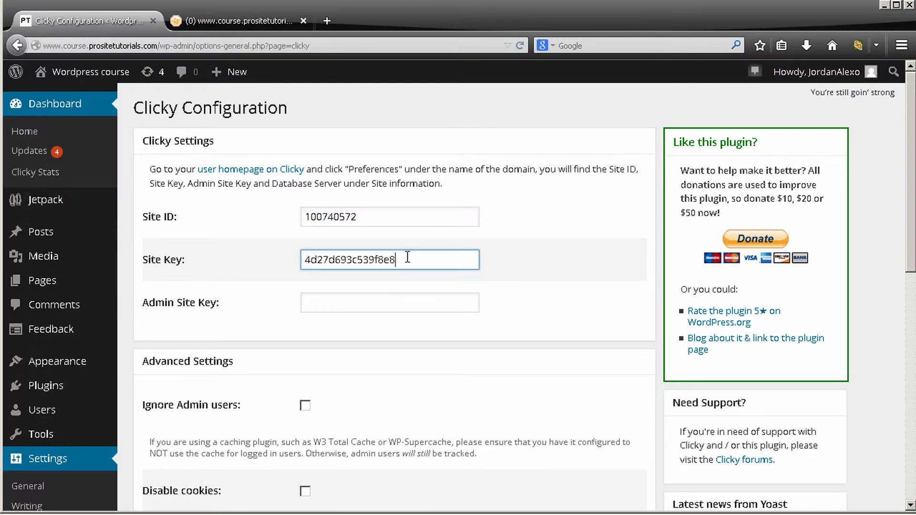
Copy the Admin Site Key from Clicky into the Admin Site Key field, removing the trailing space
click(207, 19)
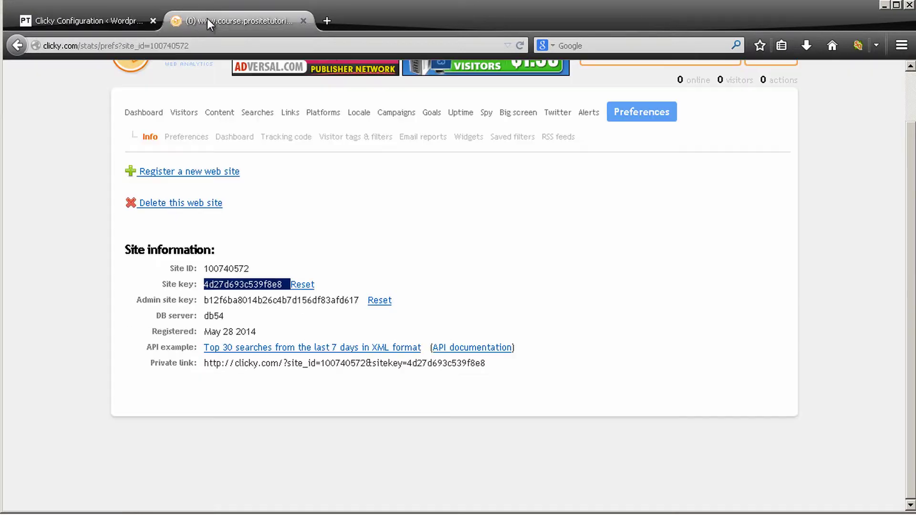
double_click(263, 299)
key(ctrl+c)
click(60, 19)
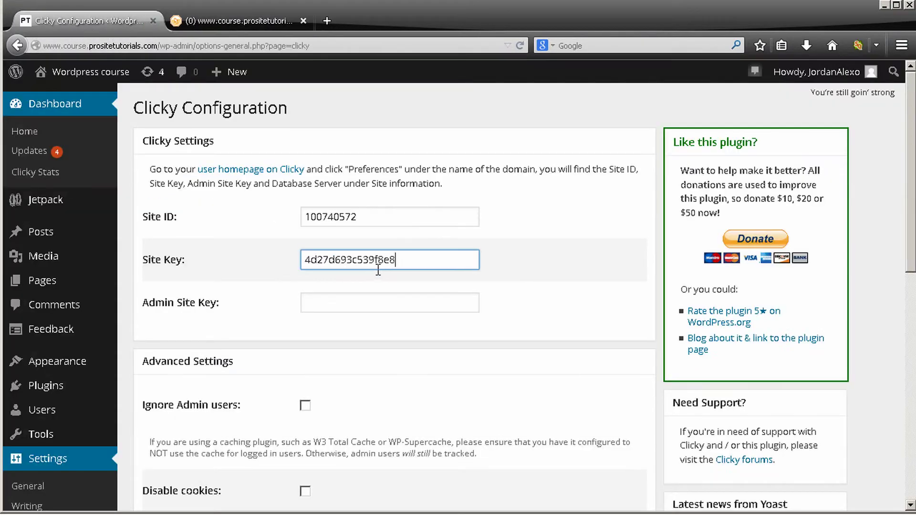
click(382, 300)
key(ctrl+v)
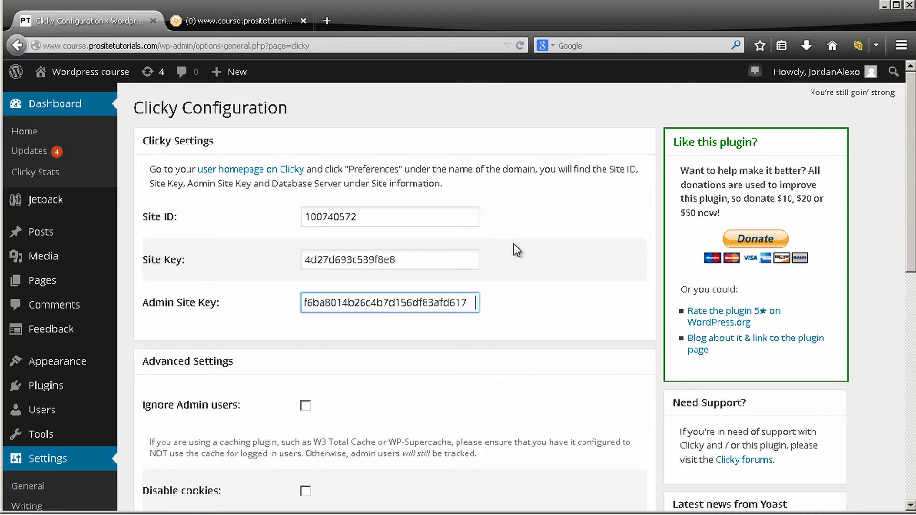
key(BackSpace)
scroll(513, 244, down, 3)
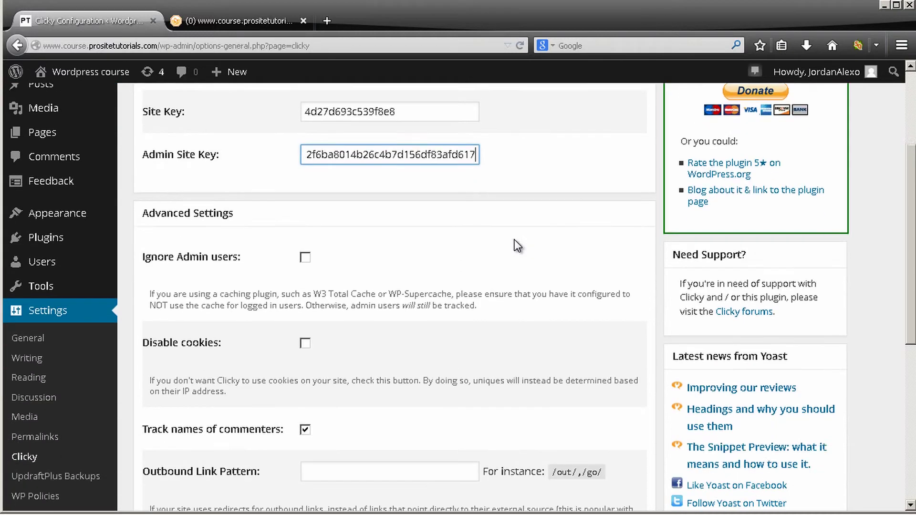
Submit the Clicky Configuration form with the Update Clicky Settings » button
scroll(514, 240, down, 4)
scroll(434, 215, up, 2)
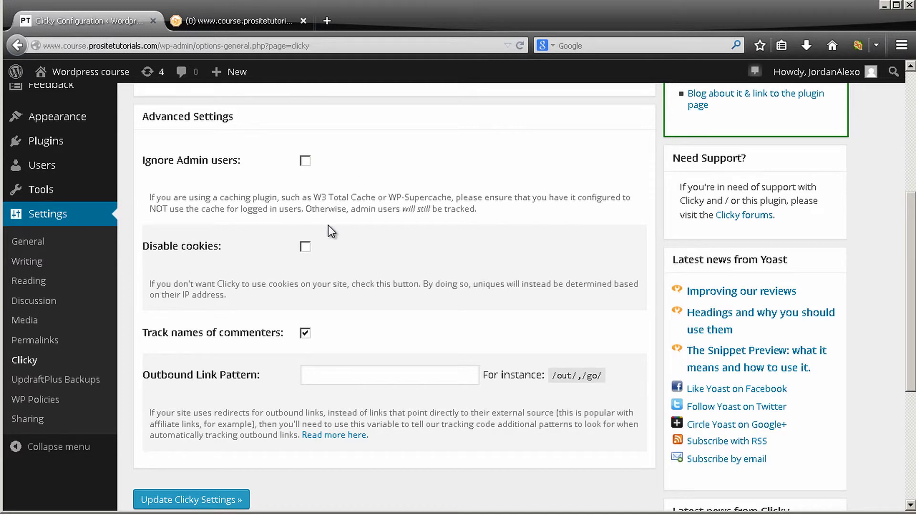
scroll(355, 233, down, 2)
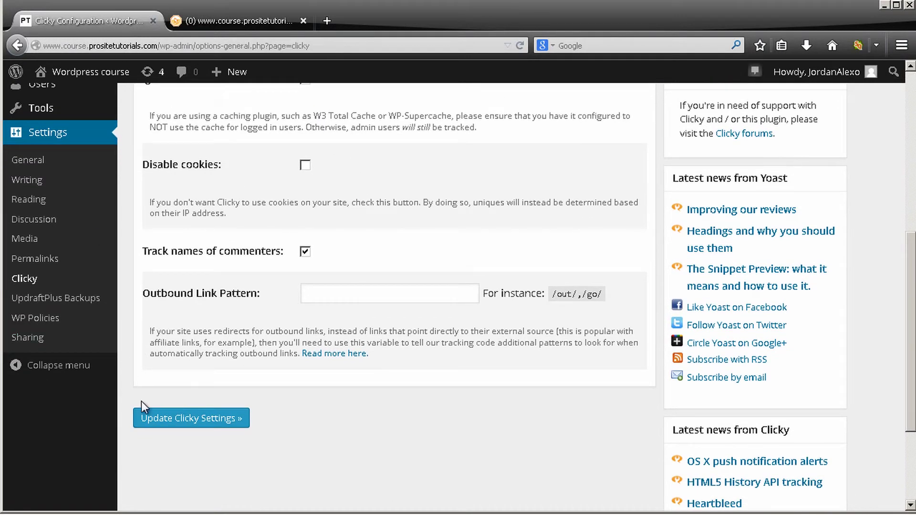
click(159, 419)
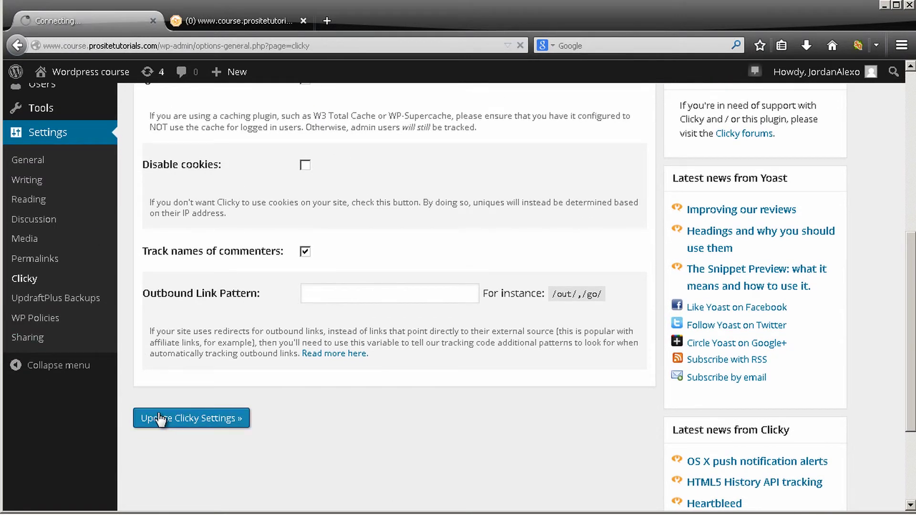